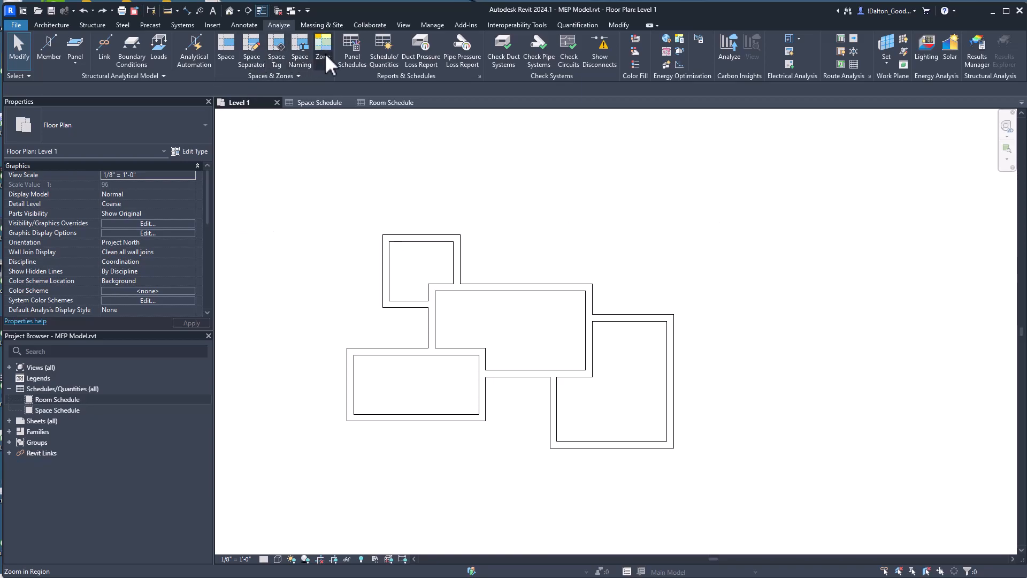
Review the Space Naming options for names, numbers and levels without applying them.
left_click(300, 59)
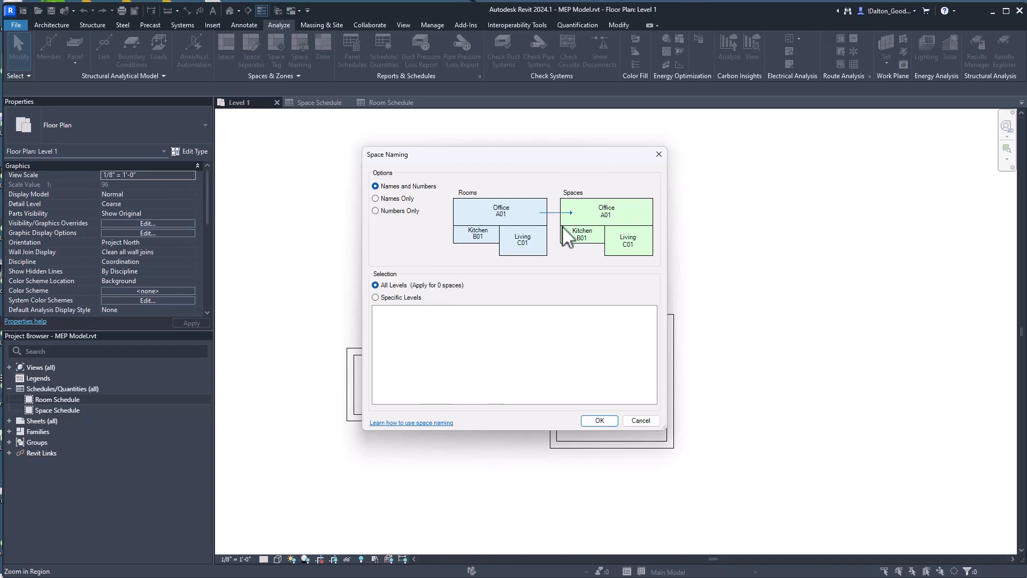
left_click(659, 154)
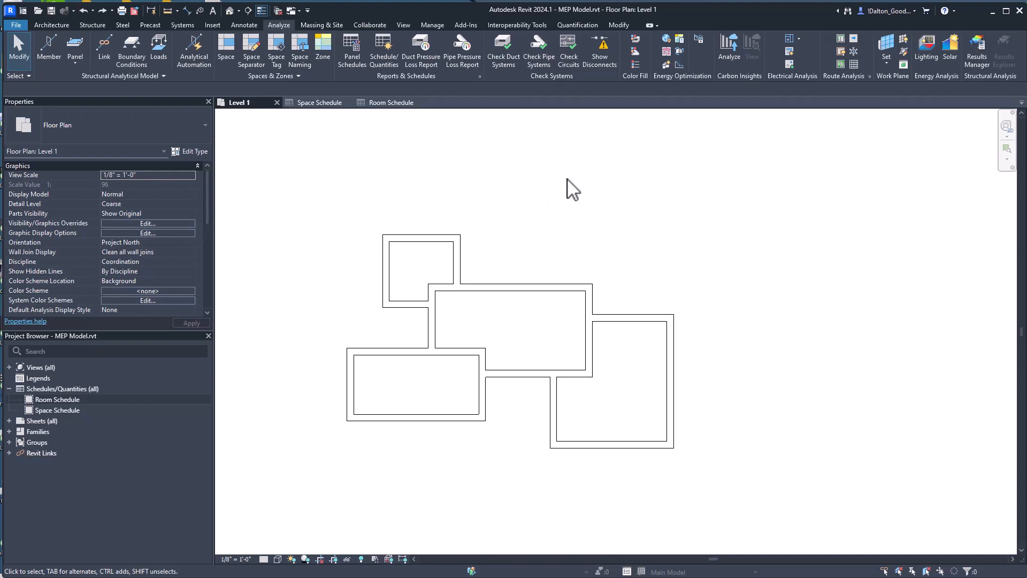
Review the linked Revit models and their load status in Manage Links without making changes.
left_click(437, 24)
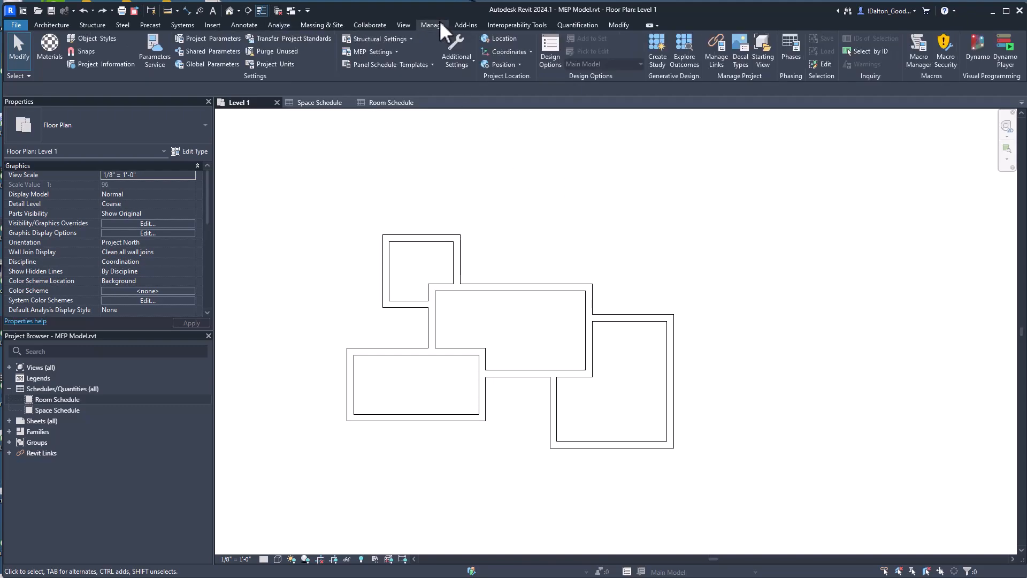
left_click(717, 54)
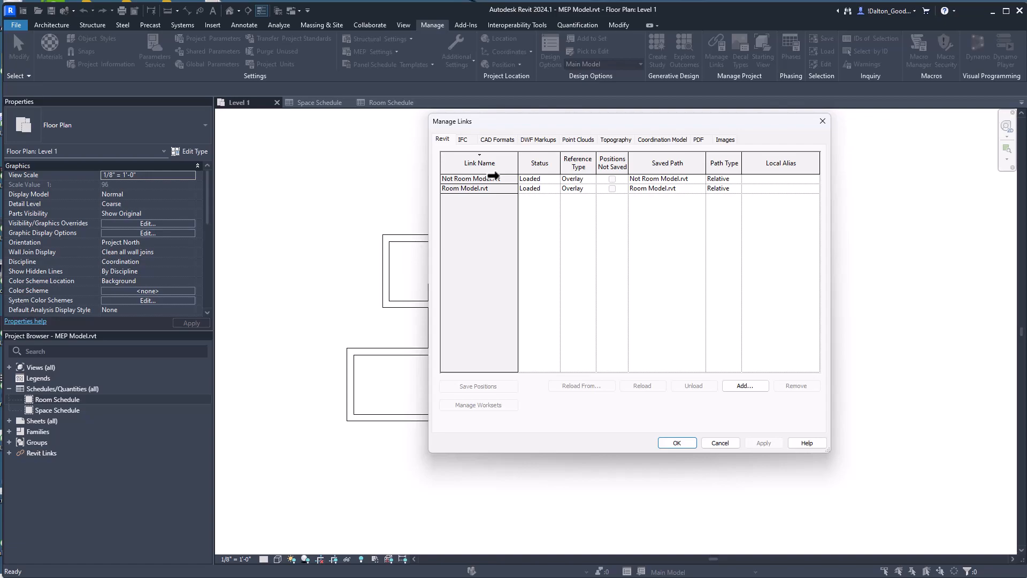
left_click(722, 444)
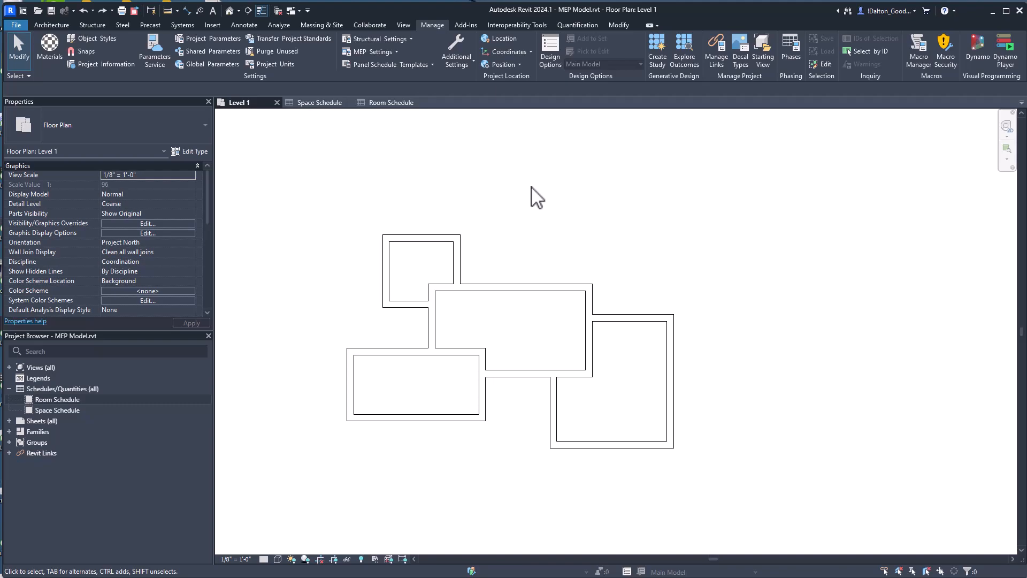
Inspect the name and mark properties of the Not Room Model and Room Model links in the Level 1 plan.
left_click(445, 233)
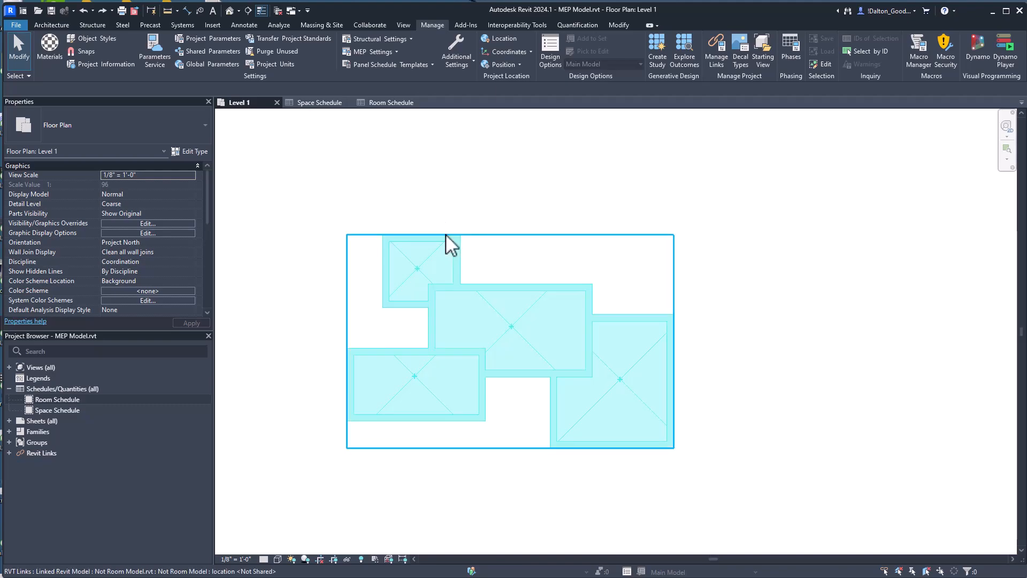
left_click(128, 203)
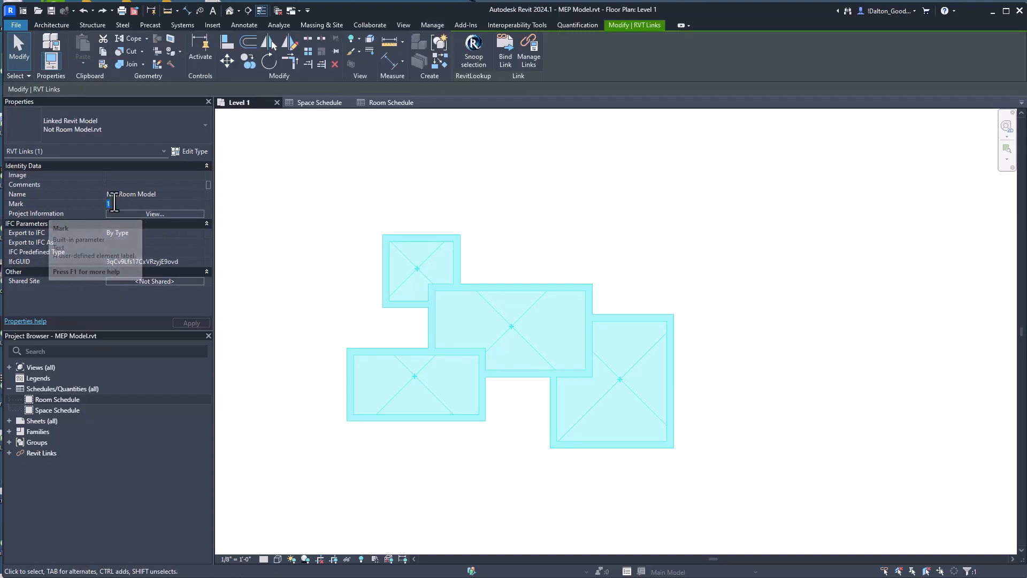
left_click(450, 219)
left_click(421, 265)
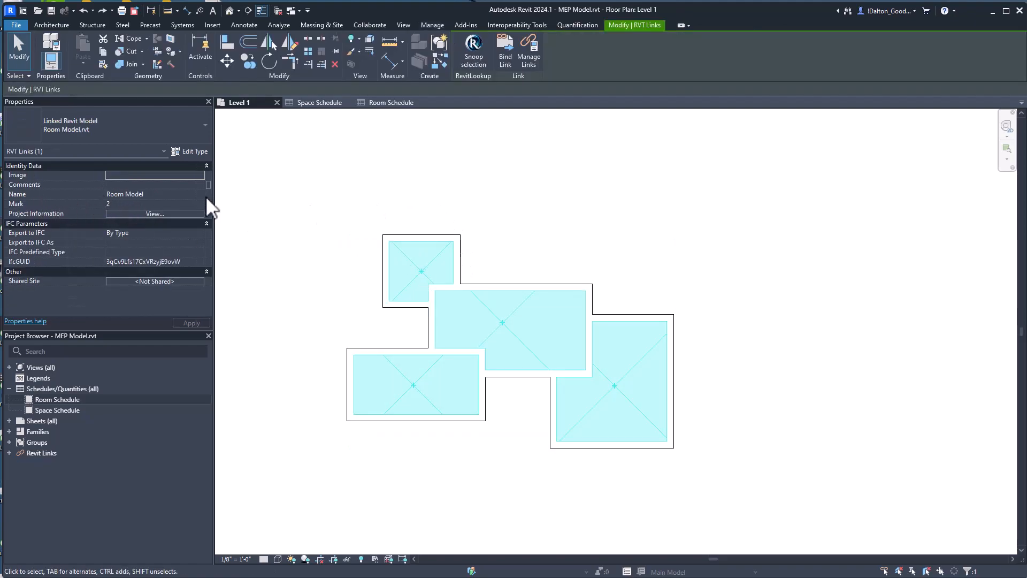
key("Escape")
left_click(415, 248)
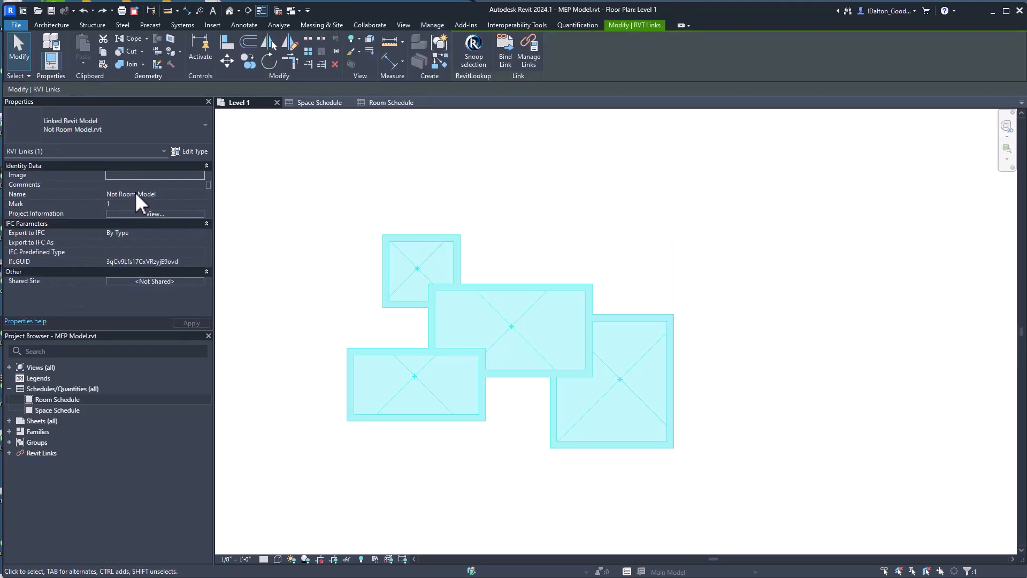
left_click(499, 223)
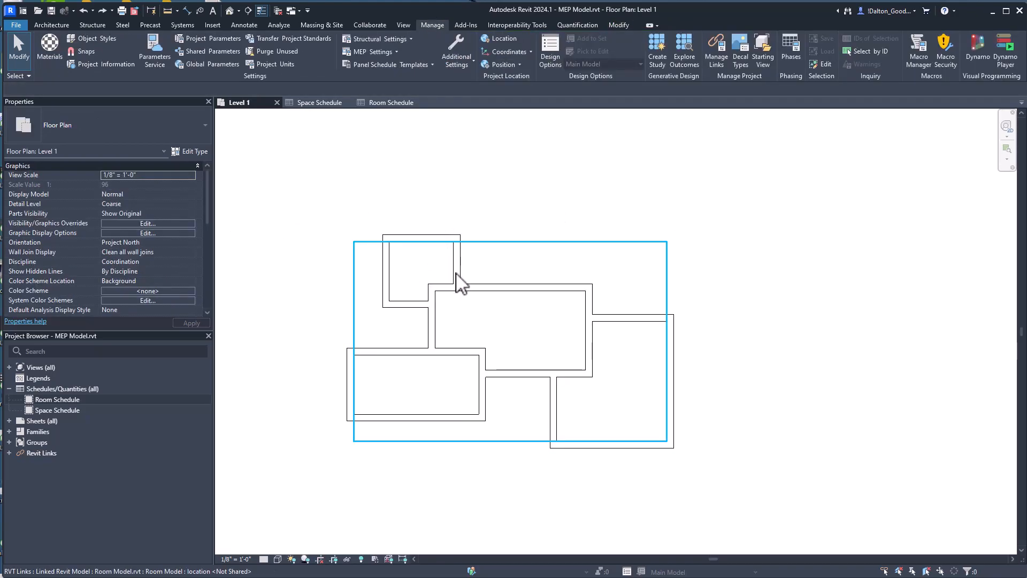
Examine the room names and numbers of both linked models in the Room Schedule and check the Space Schedule for entries.
left_click(390, 104)
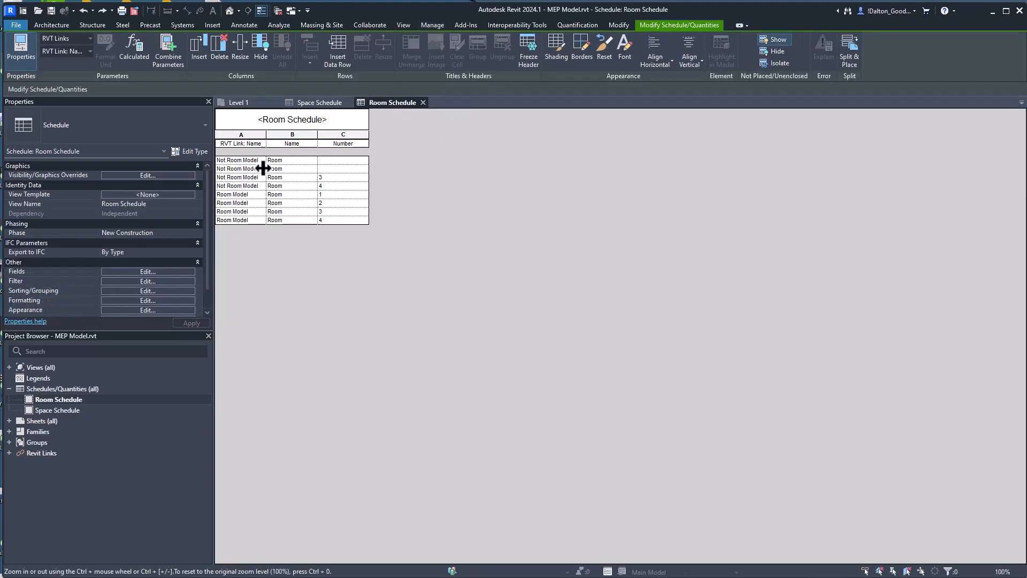
left_click(238, 161)
left_click(240, 169)
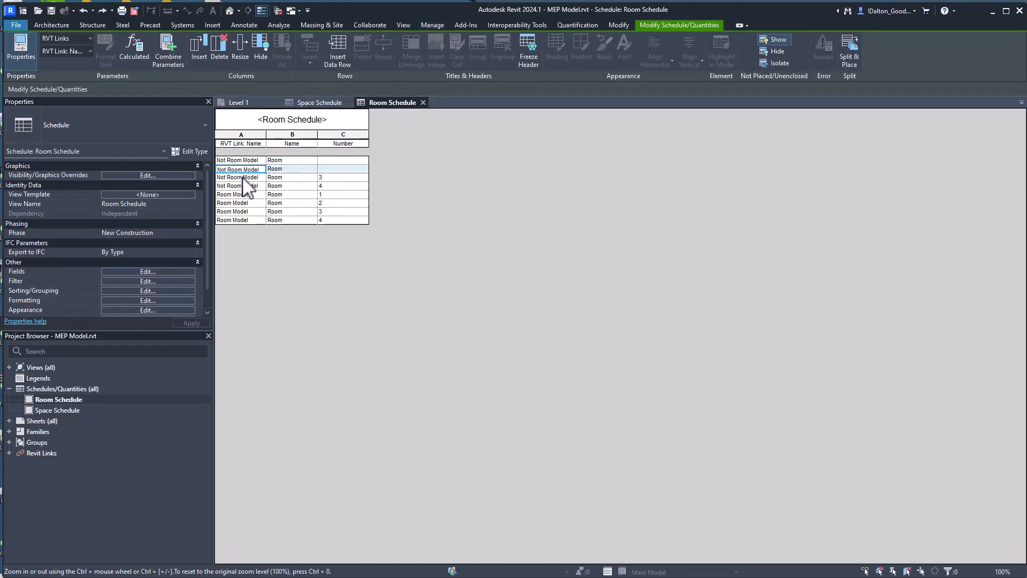
left_click(249, 187)
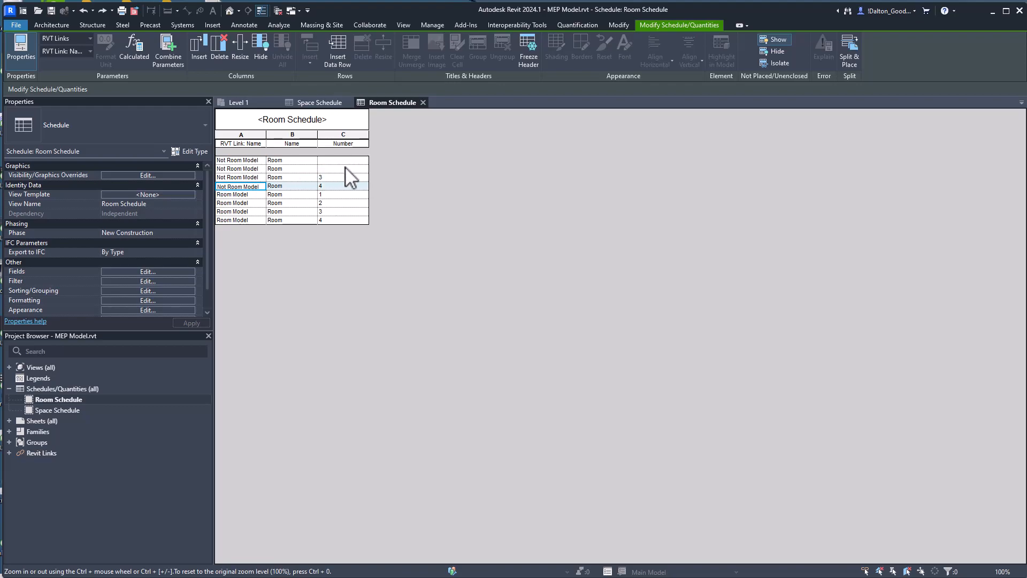
left_click(347, 170)
left_click(240, 195)
left_click(249, 221)
left_click(240, 195)
left_click(243, 213)
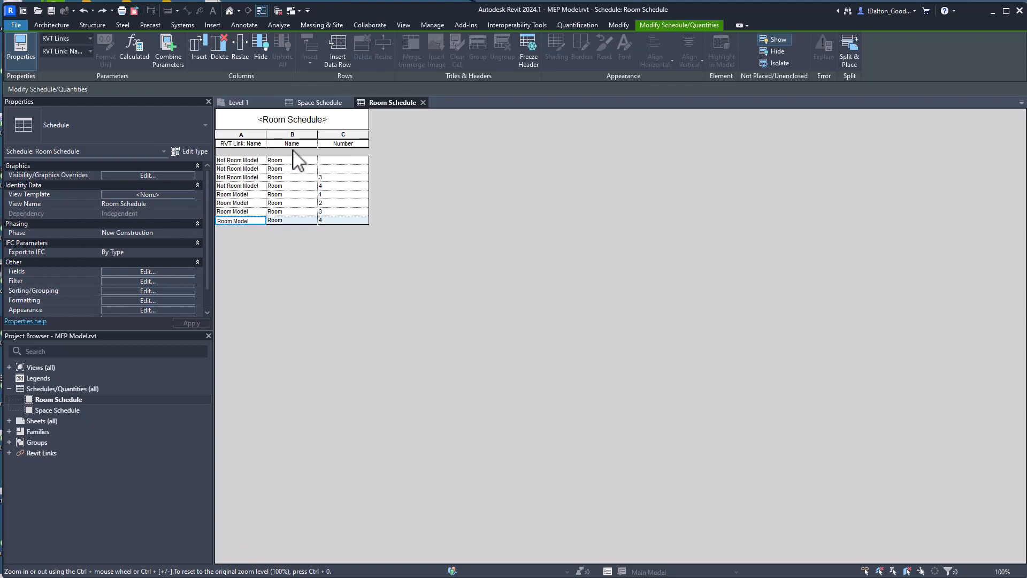
left_click(299, 102)
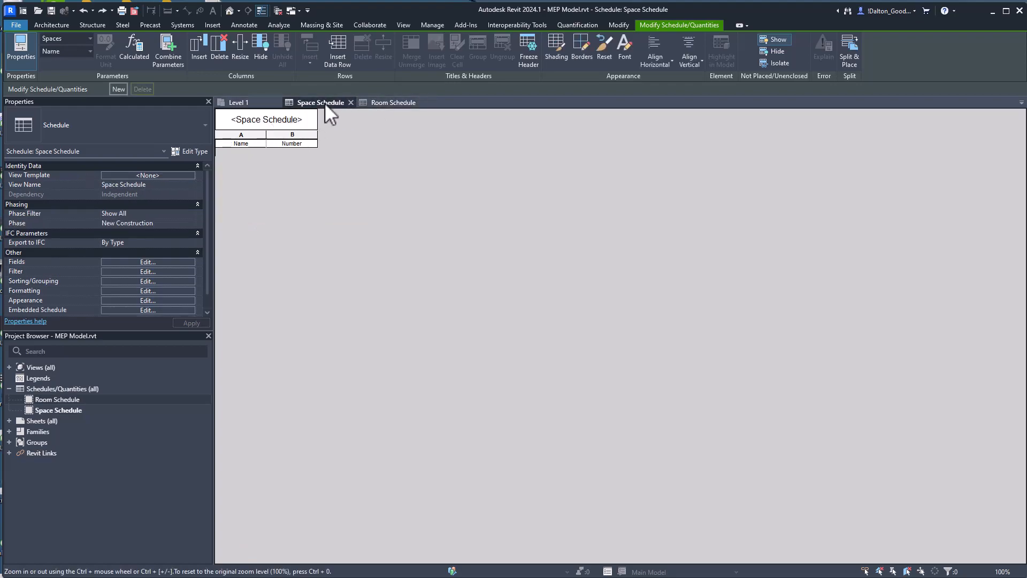
Place new spaces automatically in all enclosed areas of the Level 1 floor plan.
left_click(239, 103)
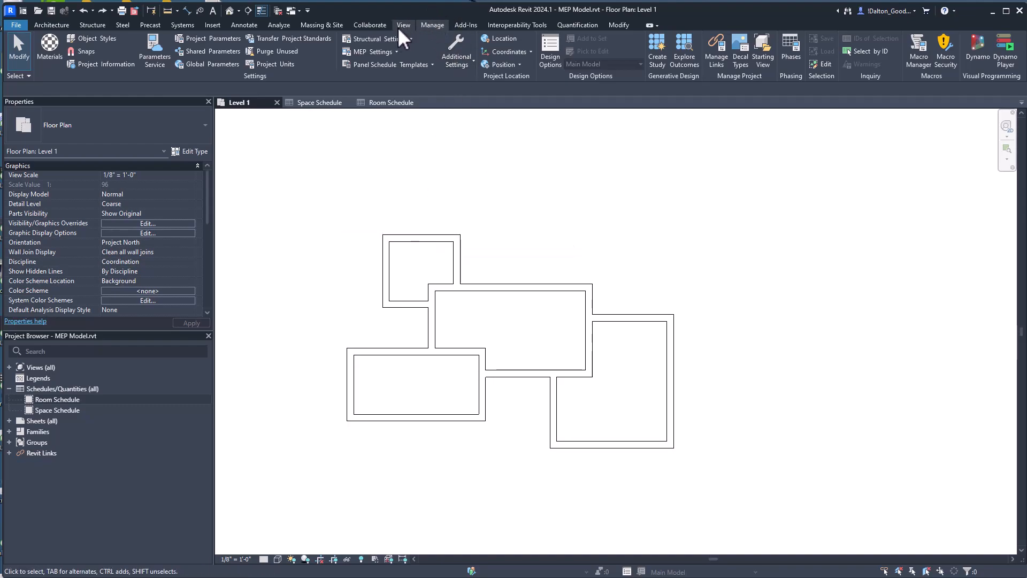
left_click(278, 25)
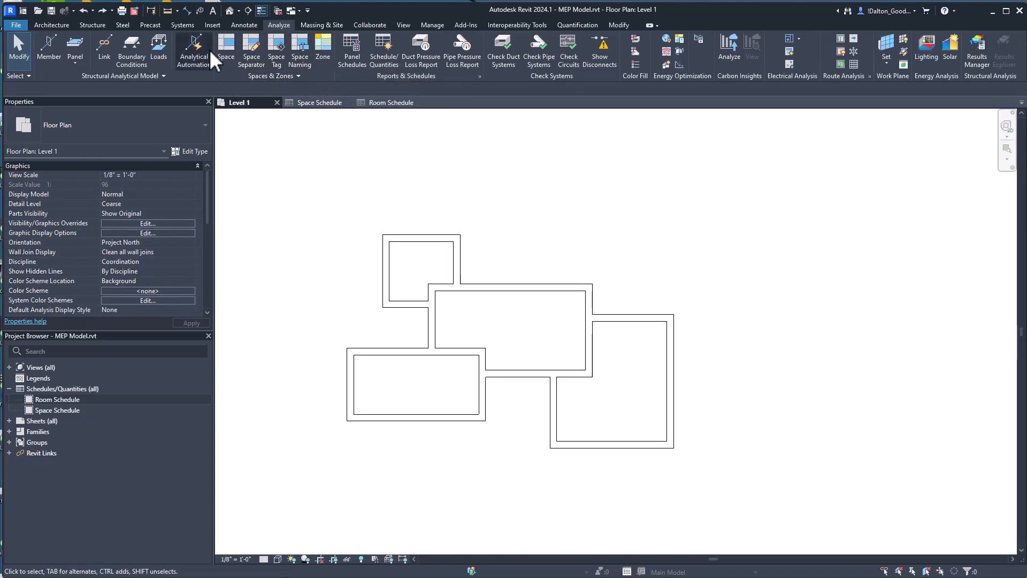
left_click(228, 50)
left_click(516, 51)
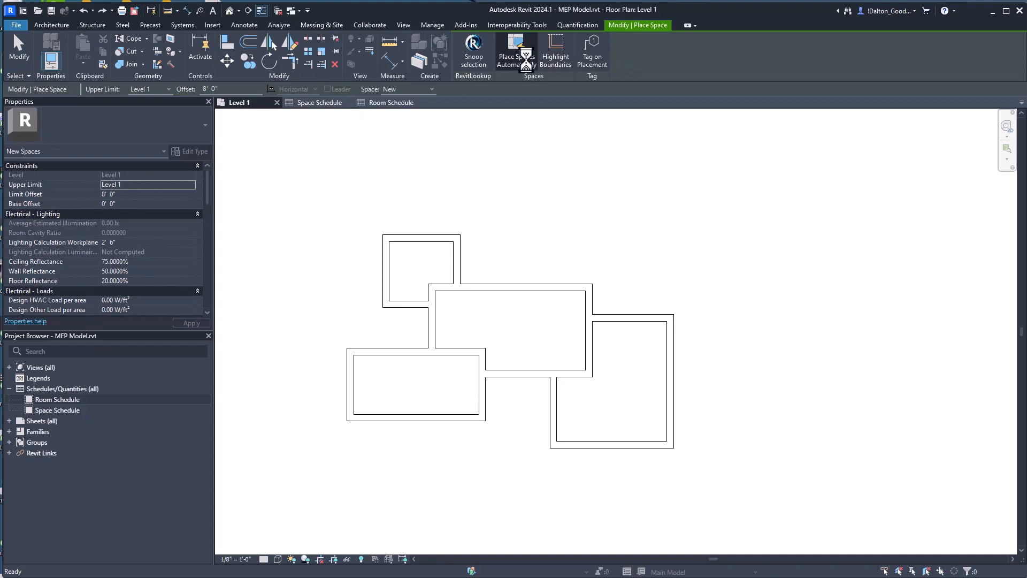
left_click_drag(953, 366, 741, 305)
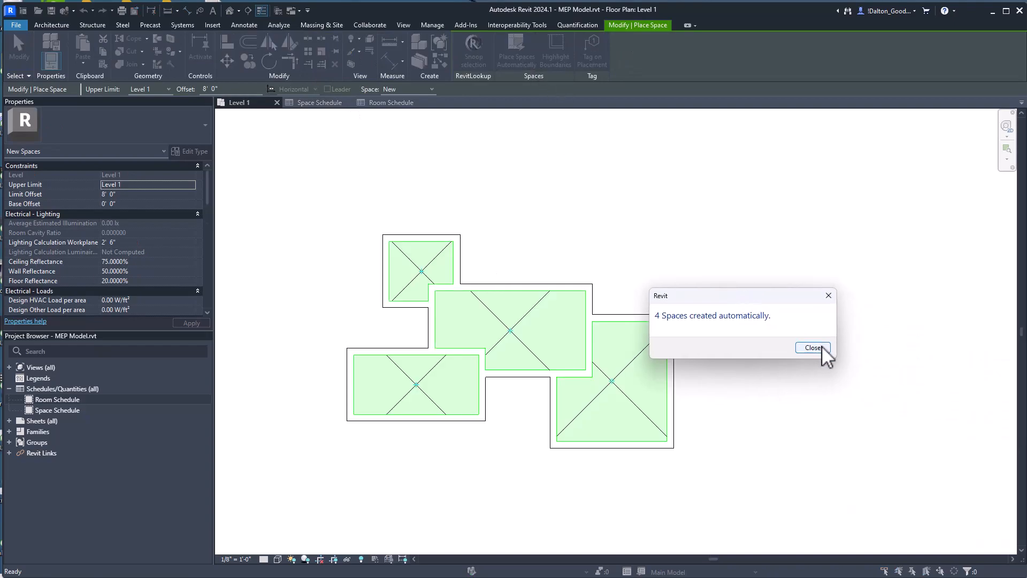
left_click(816, 349)
key("Escape")
key("Escape")
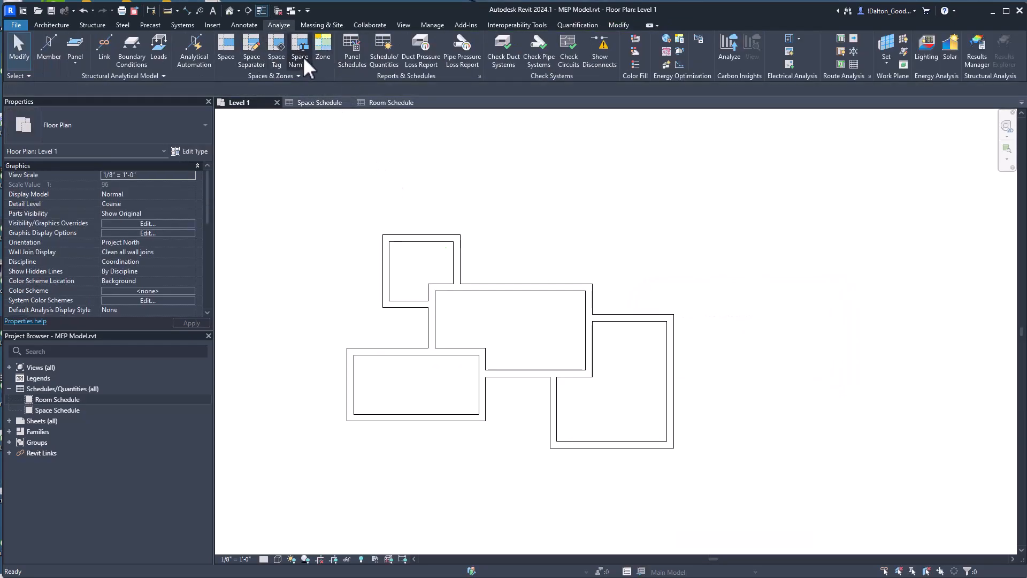
Run Space Naming with Names and Numbers for All Levels to copy the room data to the spaces.
left_click(298, 54)
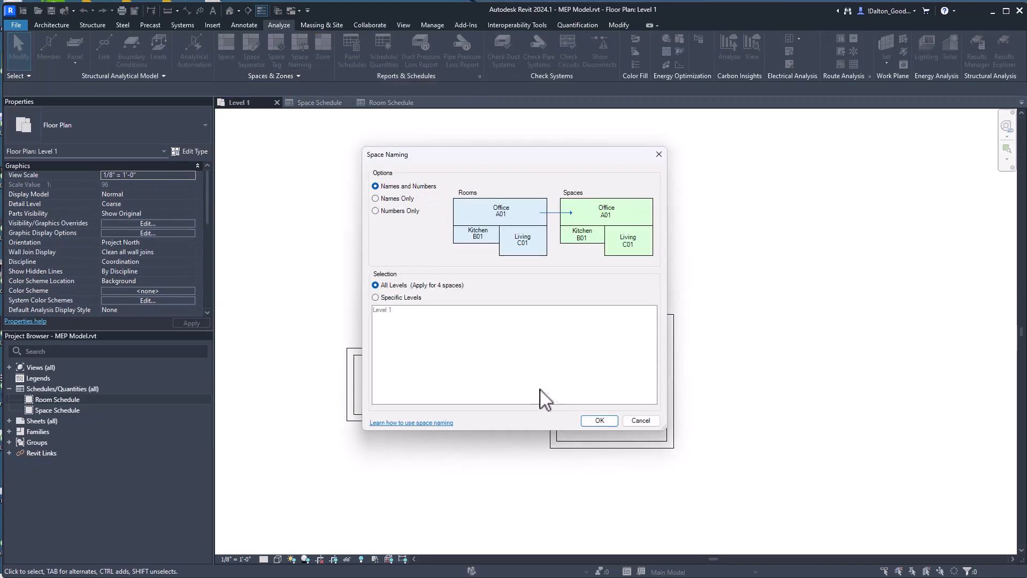
left_click(599, 420)
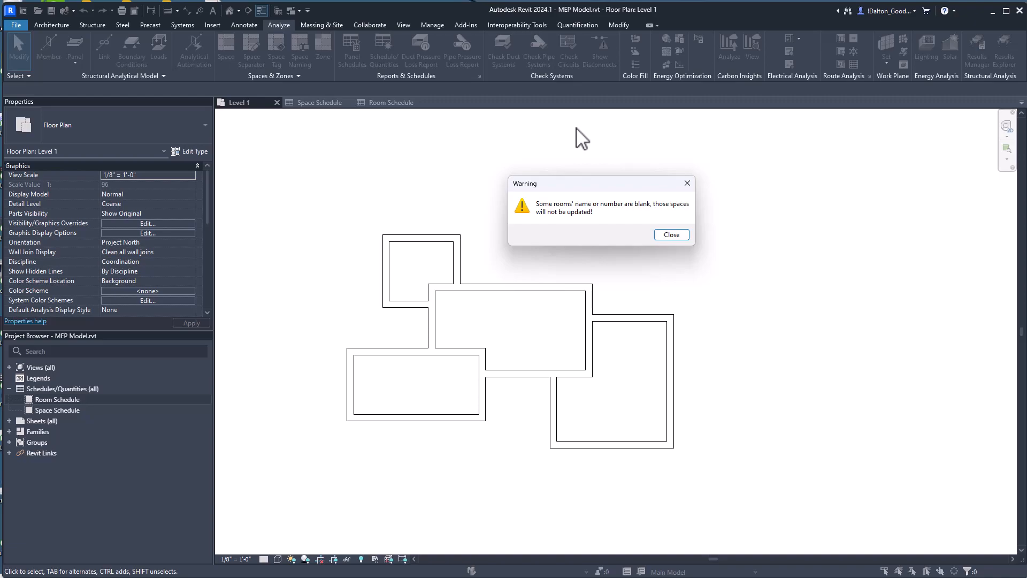
left_click(680, 234)
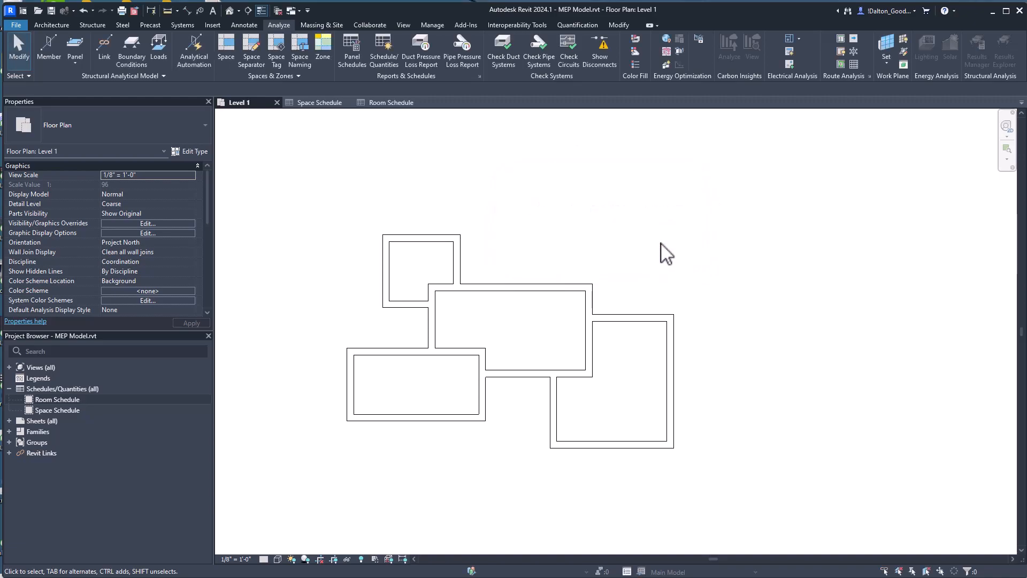
Examine the space names and numbers in the Space Schedule and compare them with the Room Schedule.
left_click(316, 105)
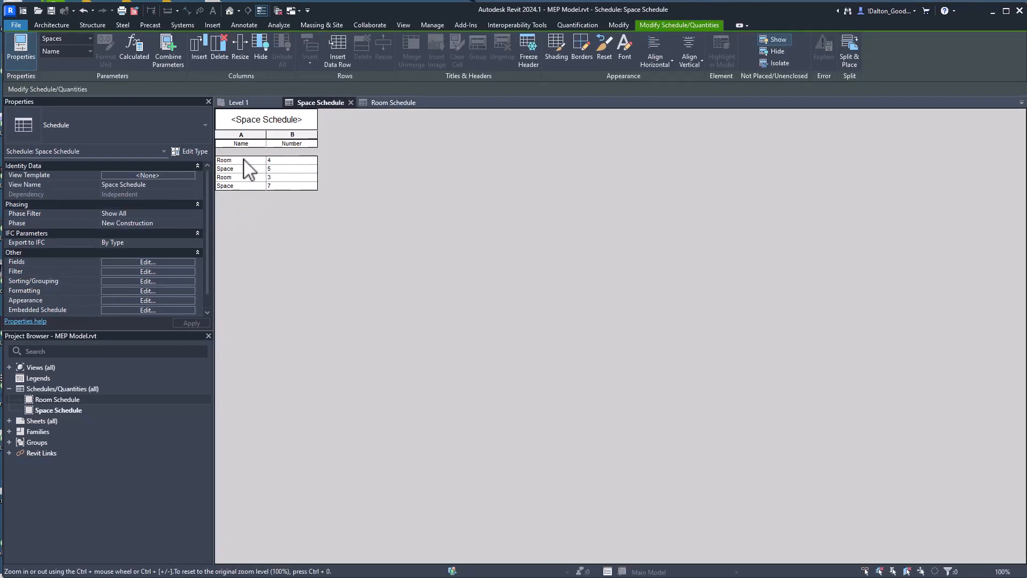
left_click(230, 161)
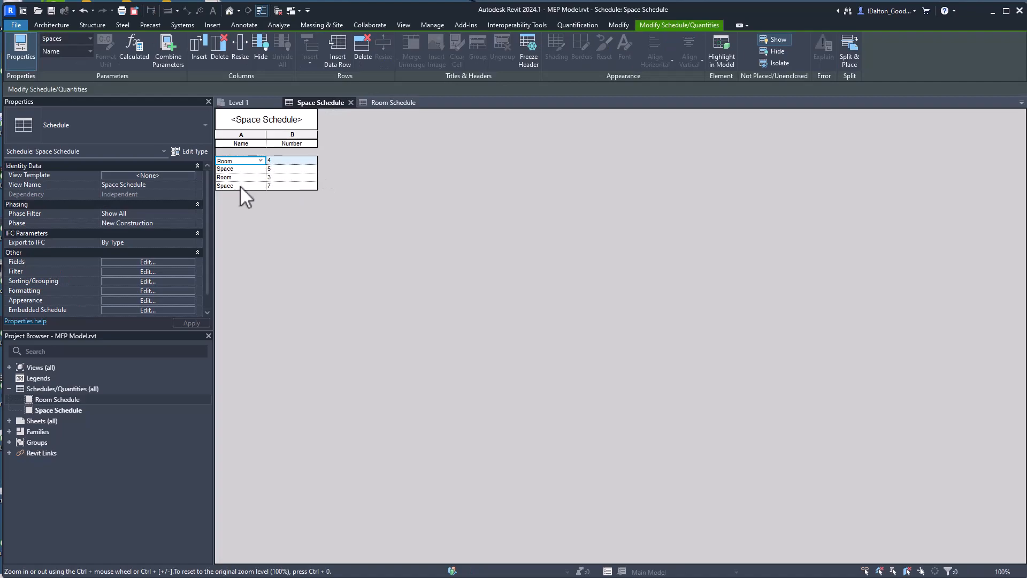
left_click(236, 182)
left_click(233, 171)
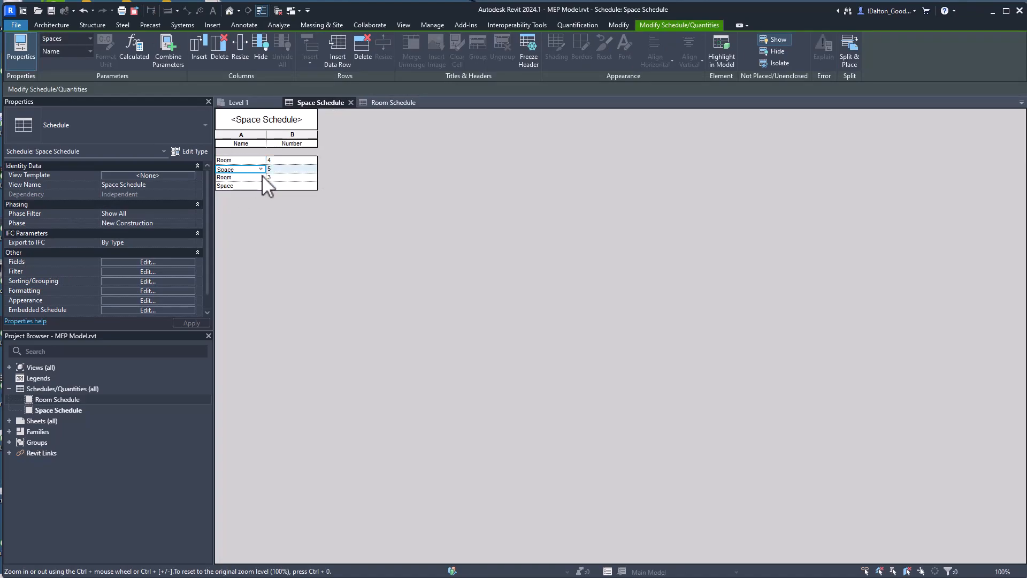
left_click(276, 170)
left_click(275, 184)
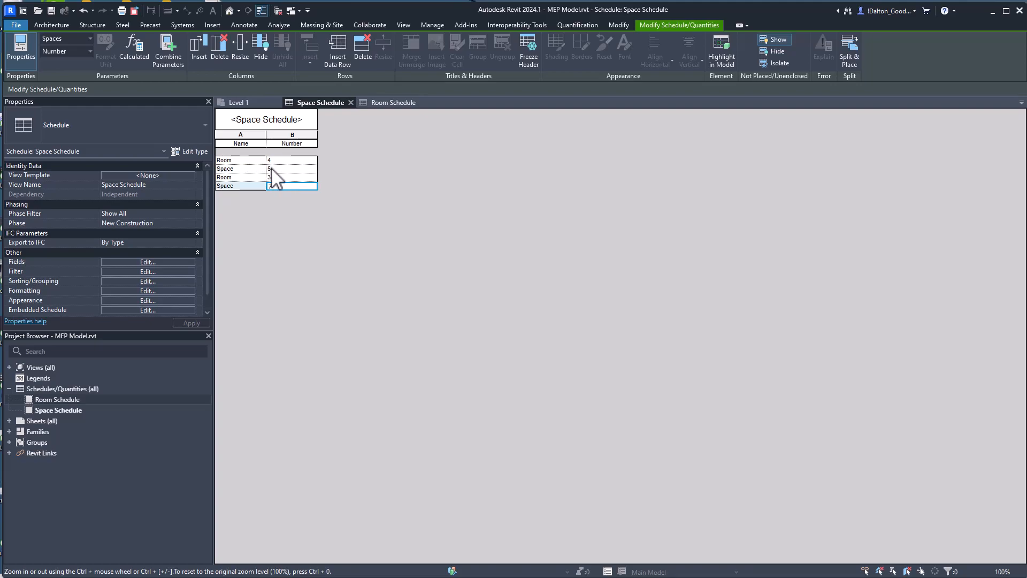
left_click(404, 101)
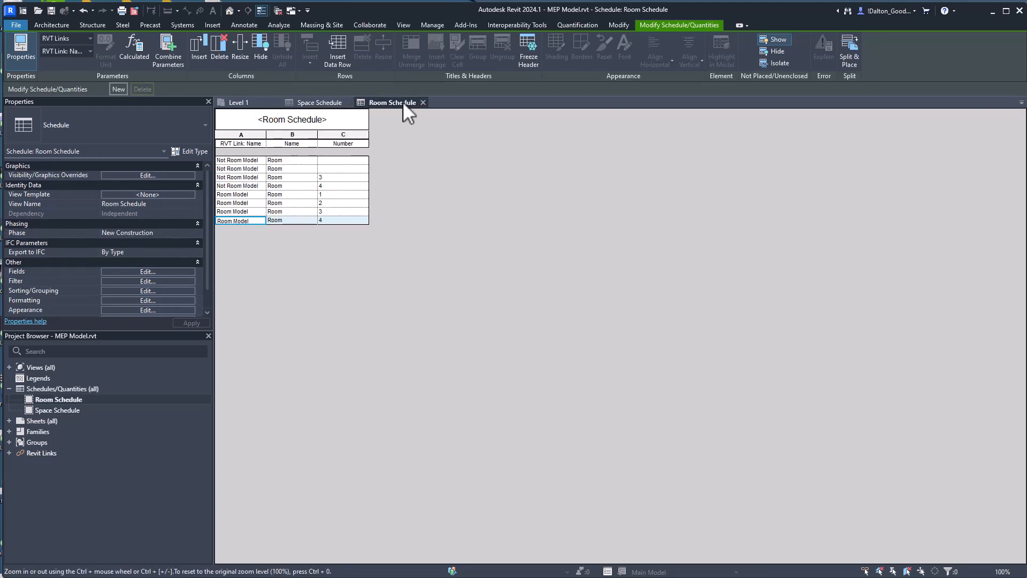
Unload the Not Room Model.rvt link through Manage Links, then check the spaces left on the Level 1 floor plan.
left_click(238, 103)
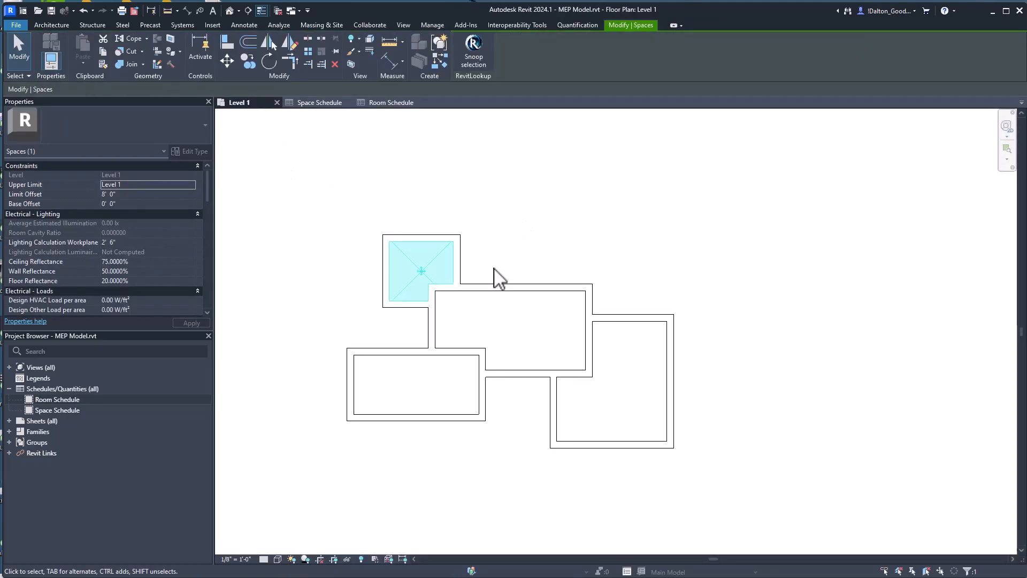
left_click(372, 190)
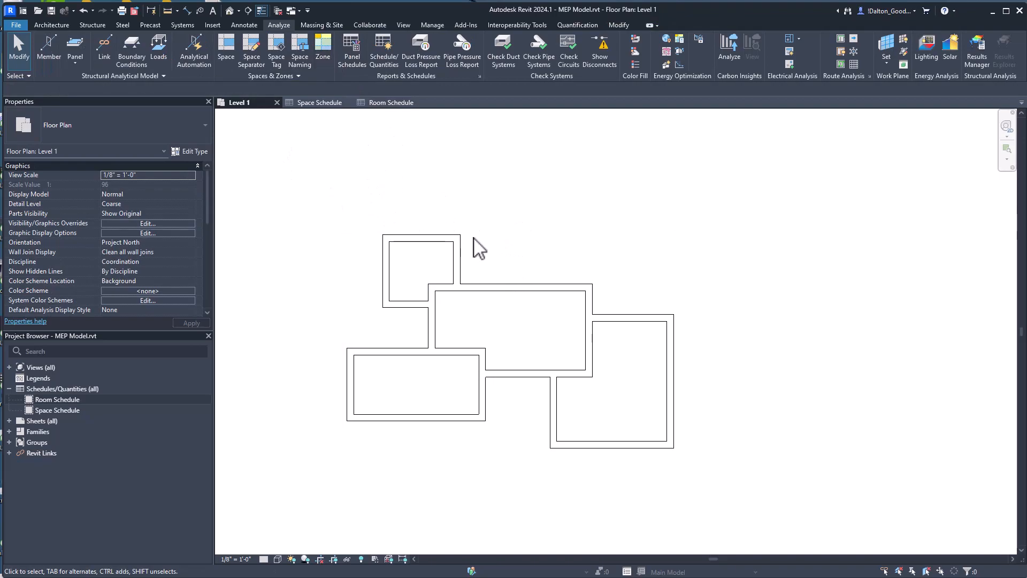
left_click(457, 237)
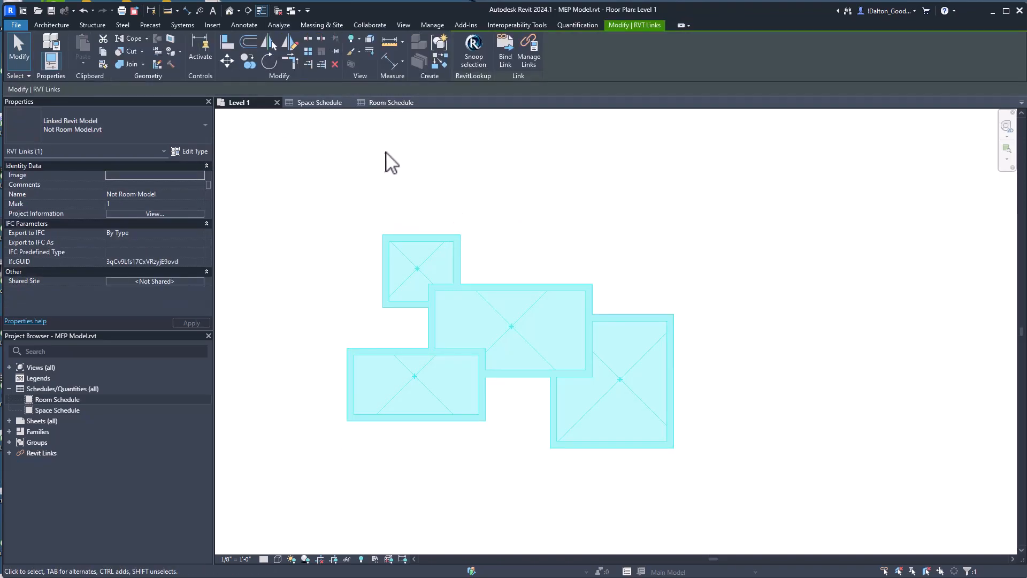
left_click(432, 25)
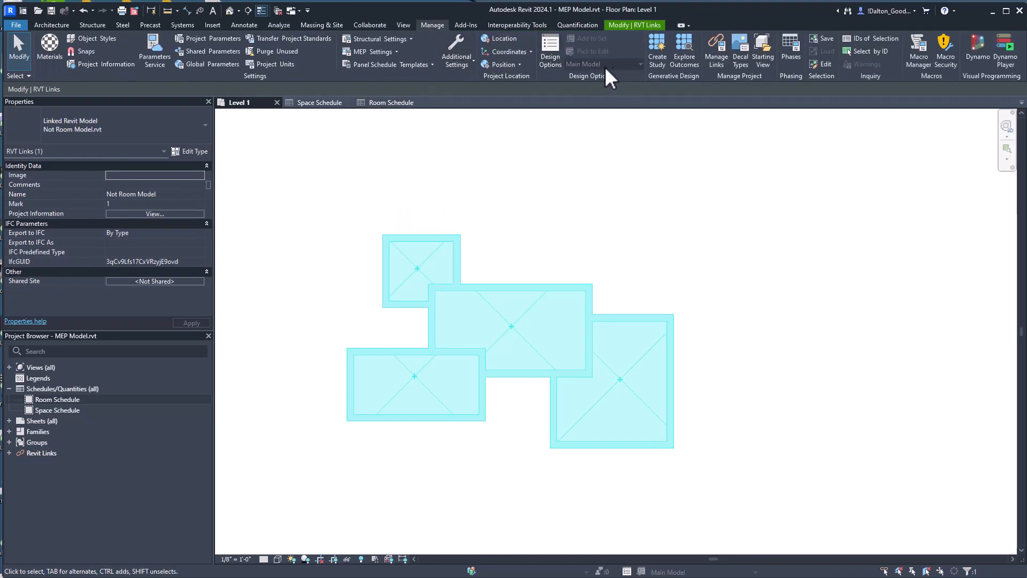
left_click(712, 58)
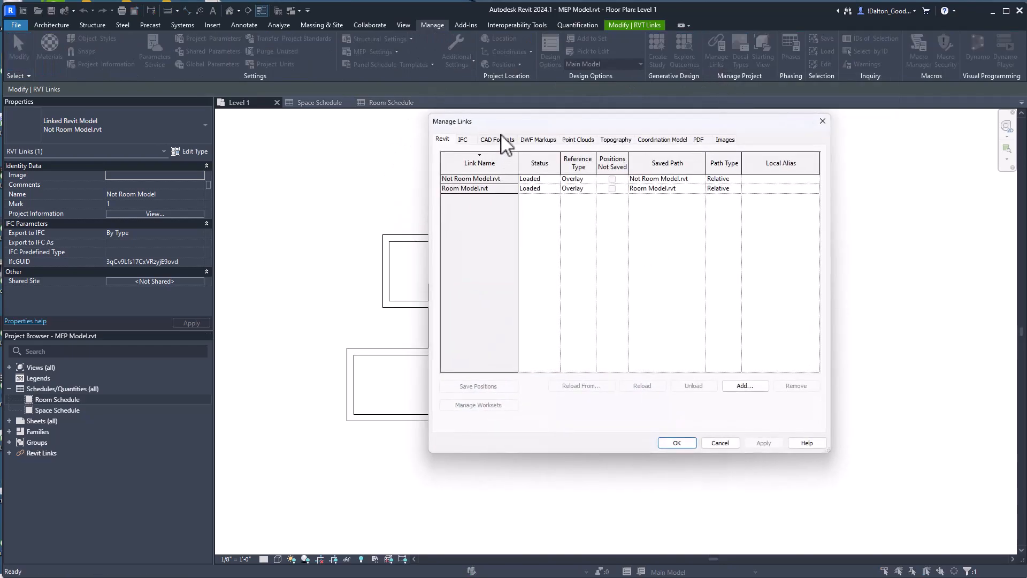
left_click(684, 156)
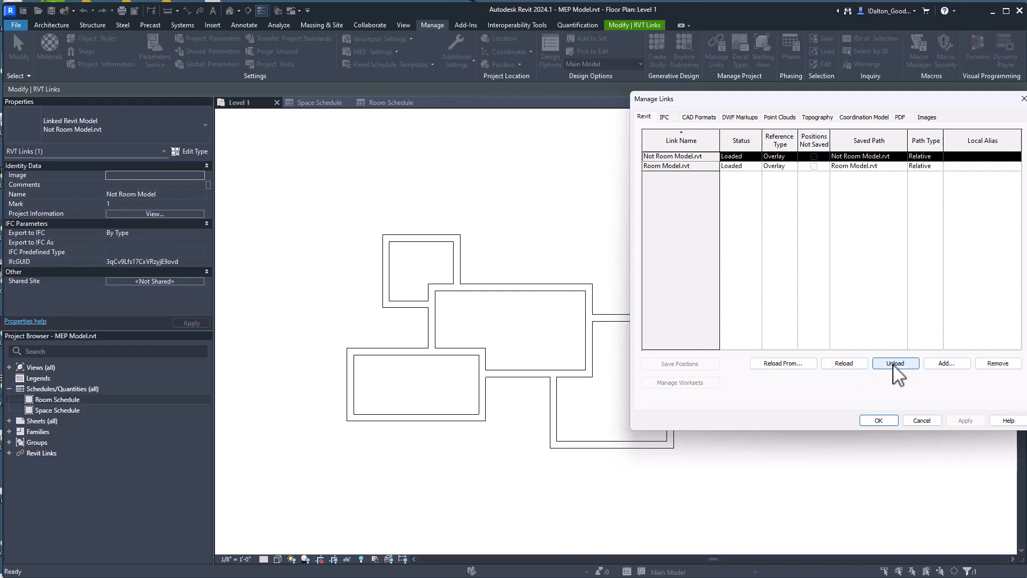
left_click(898, 364)
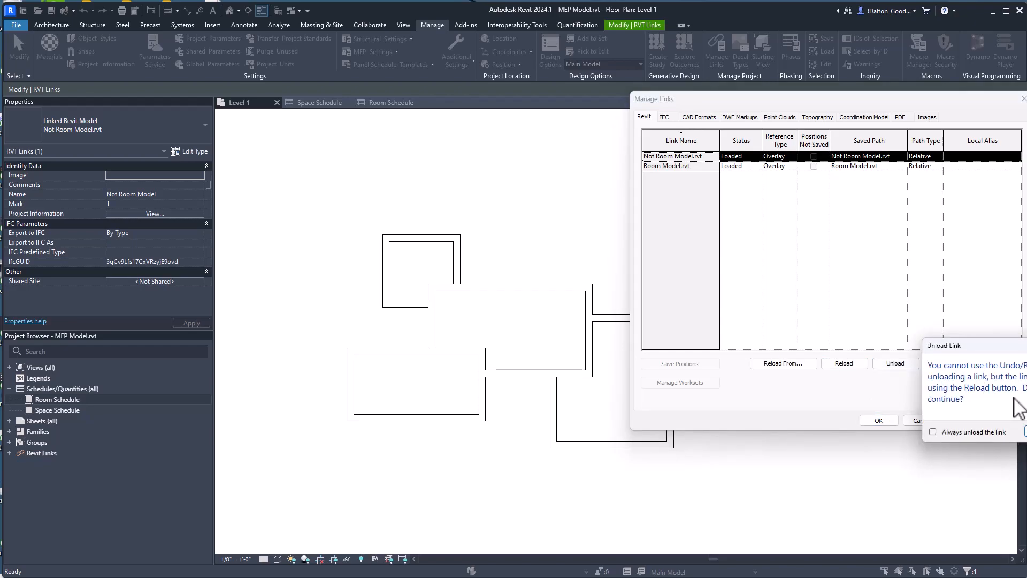
left_click_drag(977, 344, 847, 322)
left_click(910, 413)
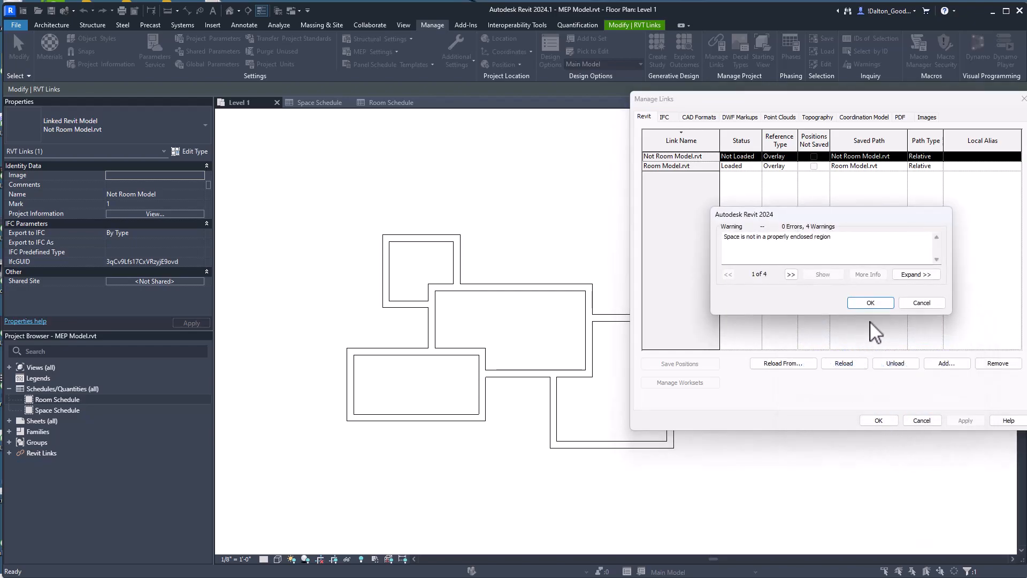
left_click(870, 303)
left_click(878, 421)
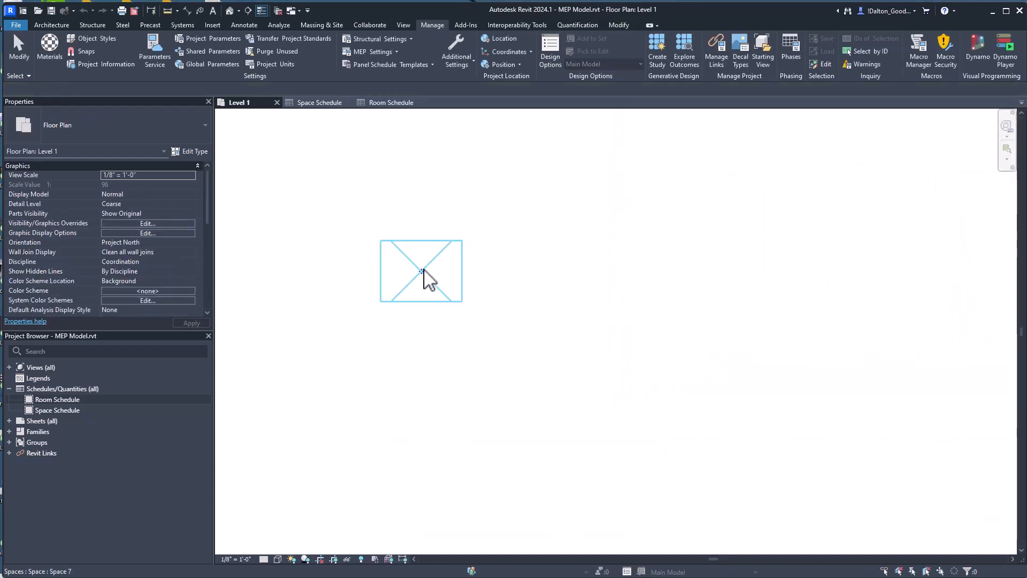
left_click_drag(422, 280, 508, 332)
left_click(493, 222)
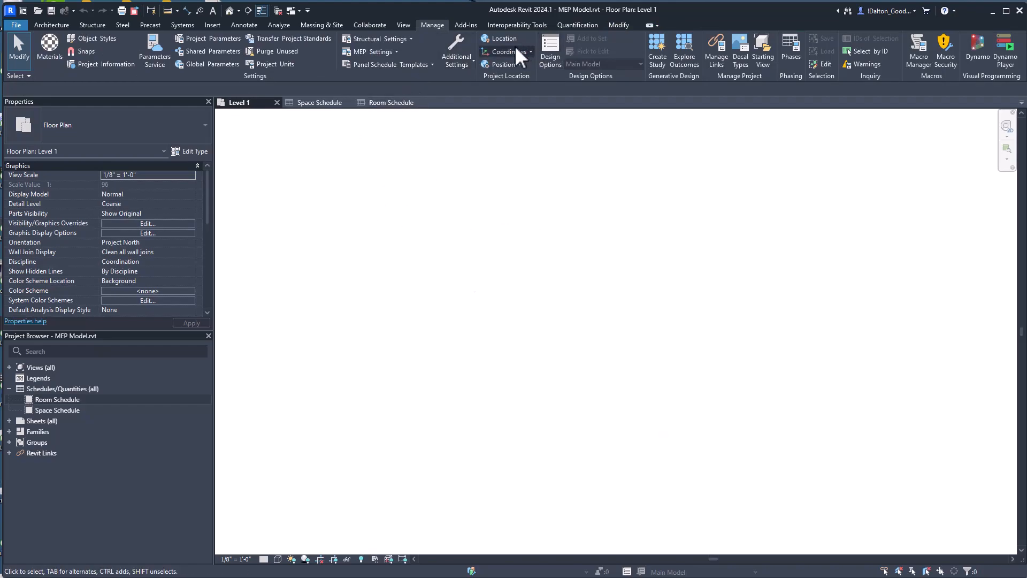
Run Space Naming with Names and Numbers for All Levels while only Room Model.rvt is loaded, and check the Space Schedule.
left_click(275, 24)
left_click(300, 43)
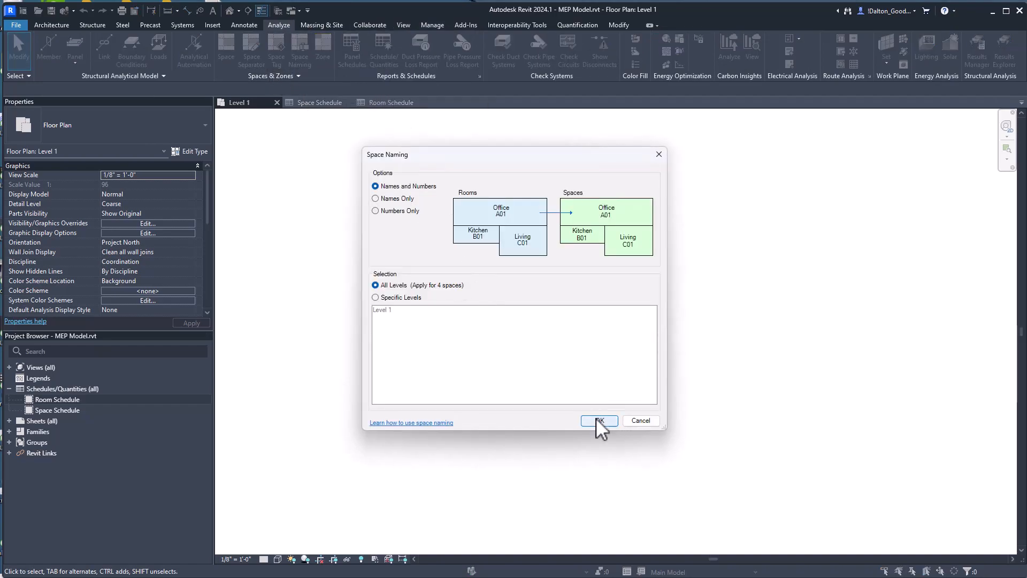
left_click(597, 419)
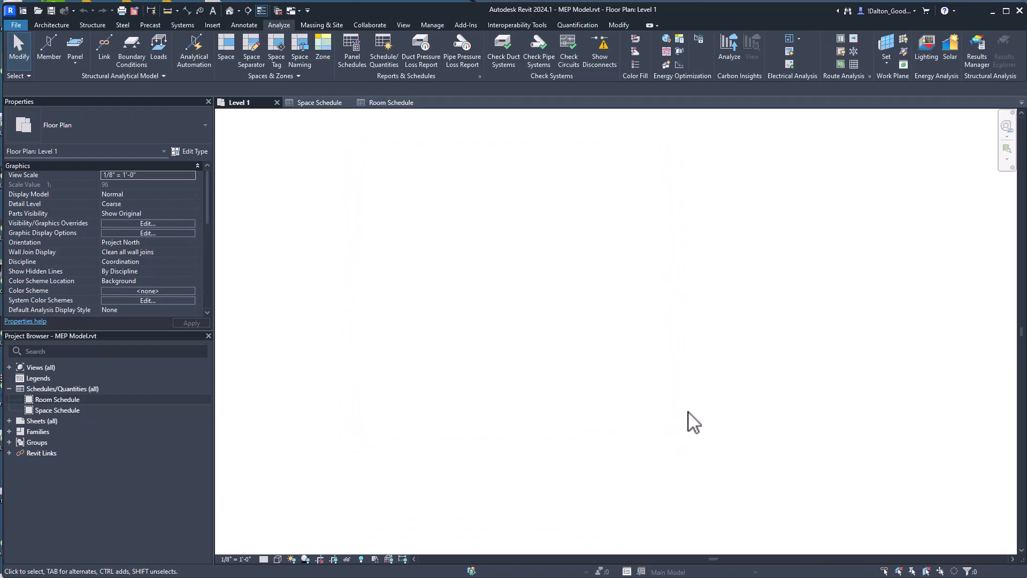
left_click(321, 103)
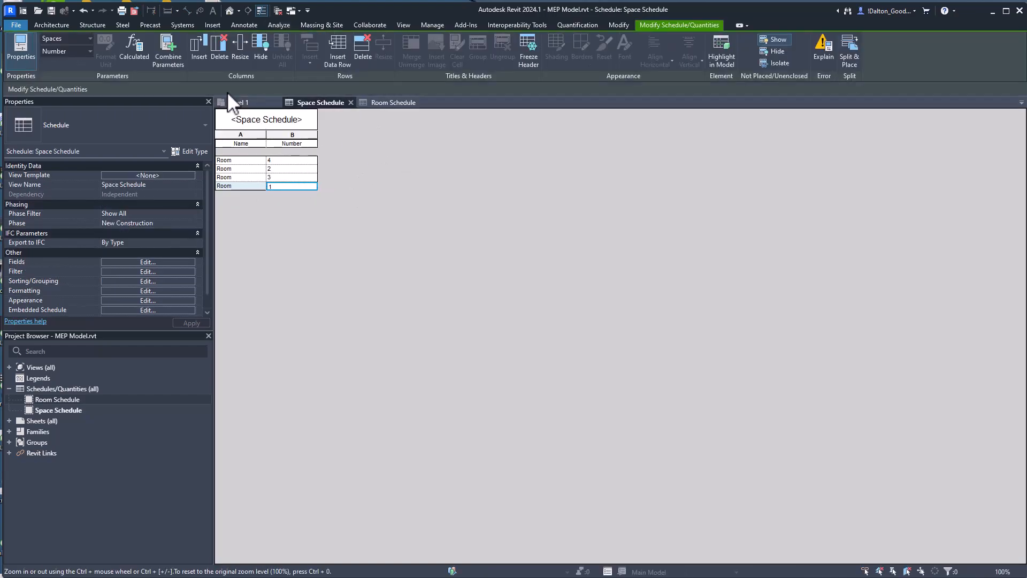
Reload the Not Room Model.rvt link through Manage Links from the Level 1 floor plan.
left_click(238, 102)
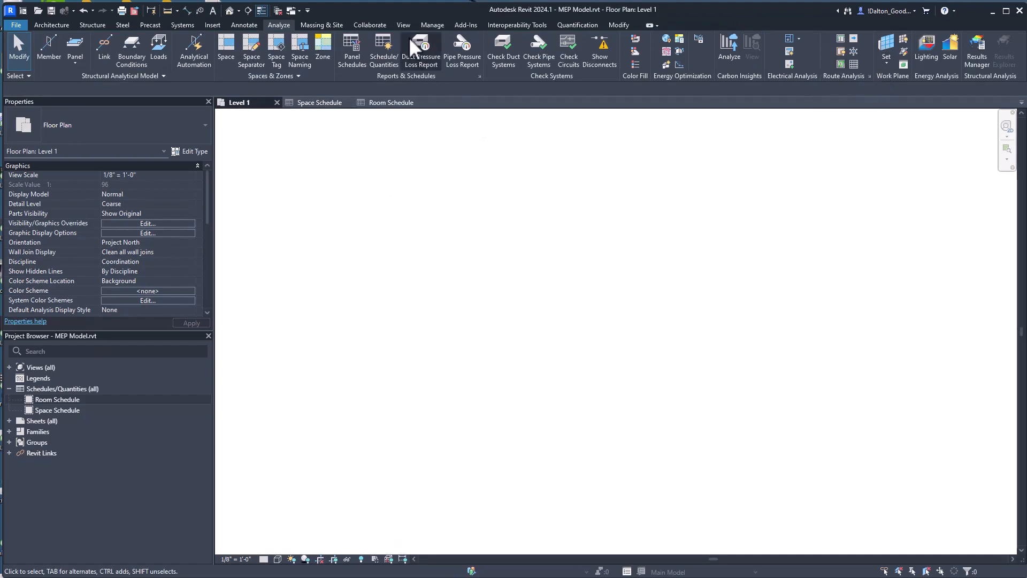
left_click(435, 26)
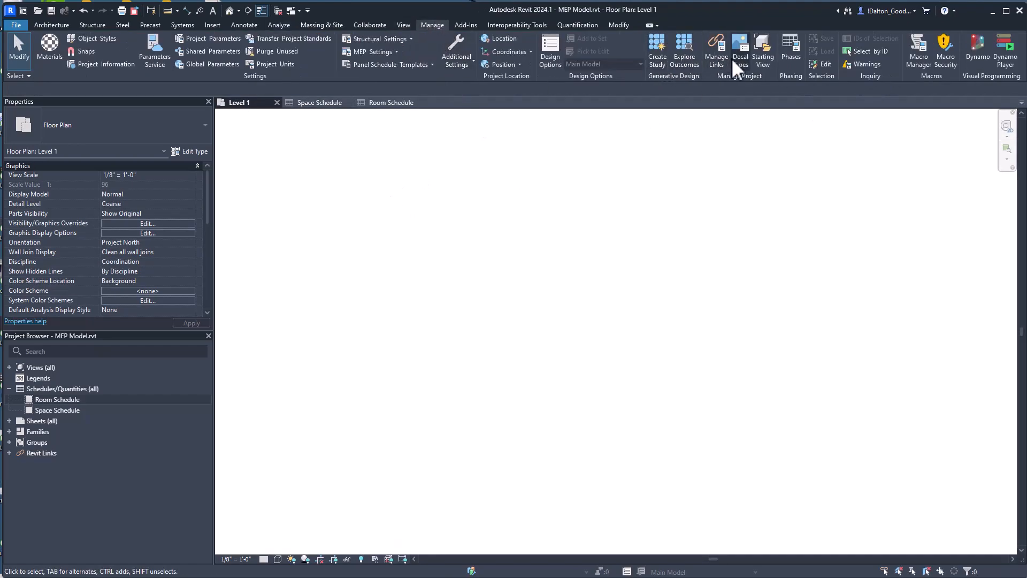
left_click(715, 59)
left_click(682, 156)
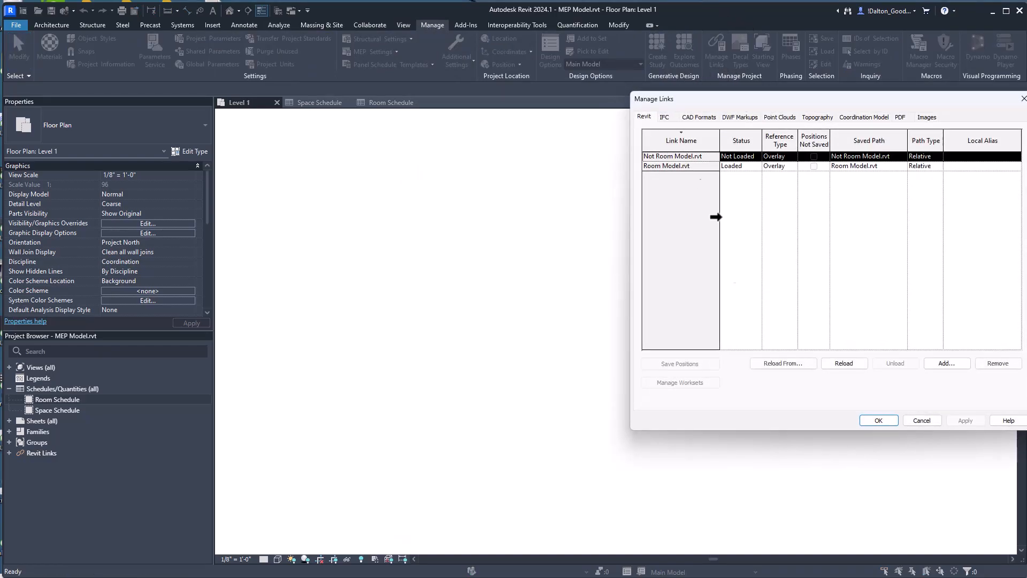
left_click(835, 364)
left_click(877, 421)
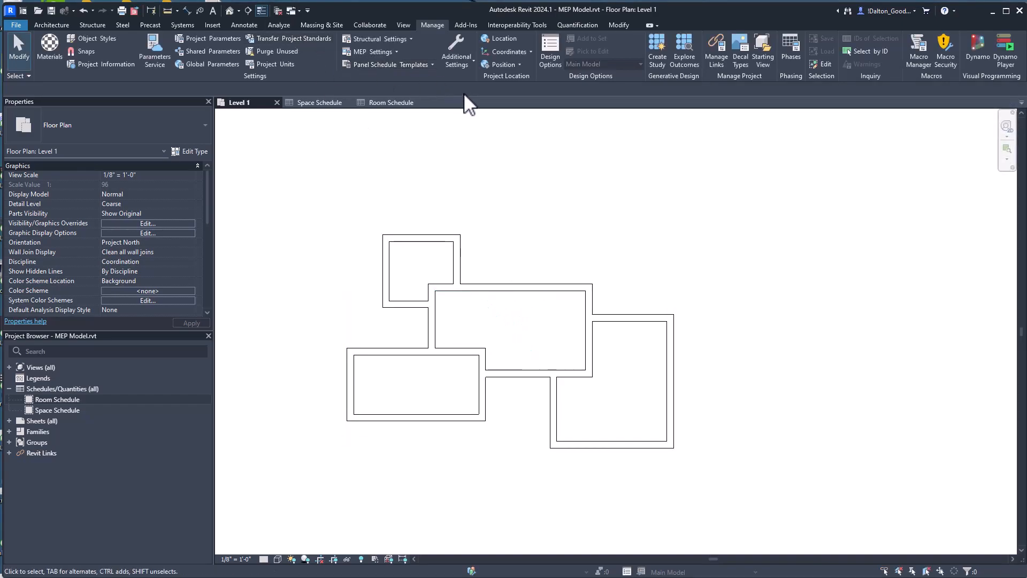
Rerun Space Naming for All Levels with both links loaded, and check the names and numbers in the Space Schedule.
left_click(290, 25)
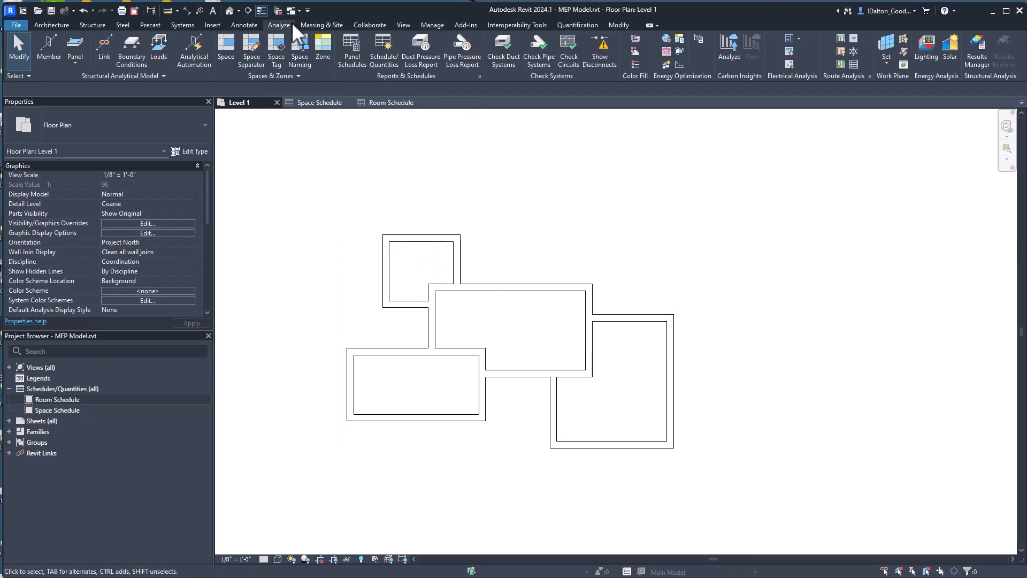
left_click(312, 62)
left_click(601, 417)
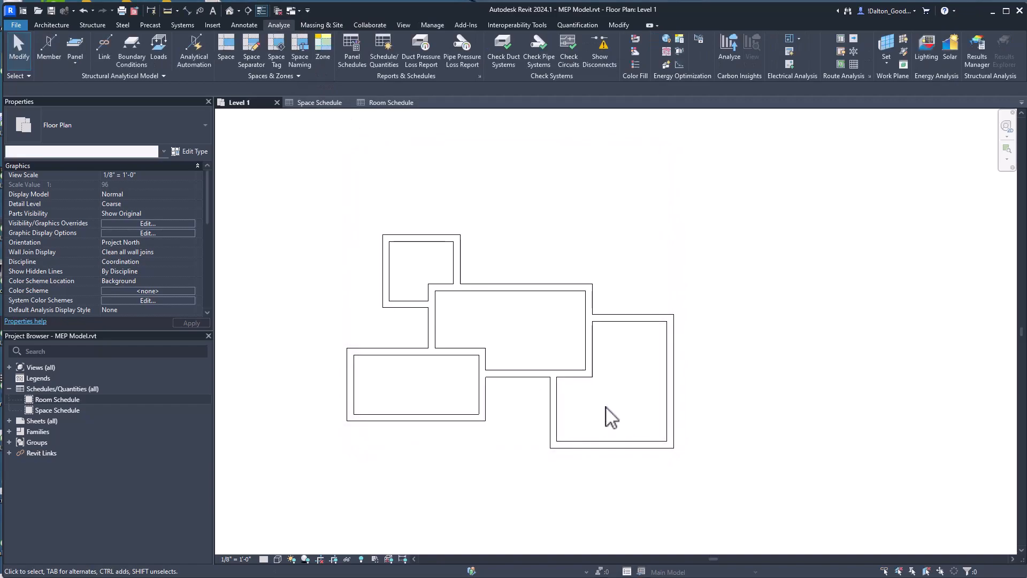
left_click(315, 102)
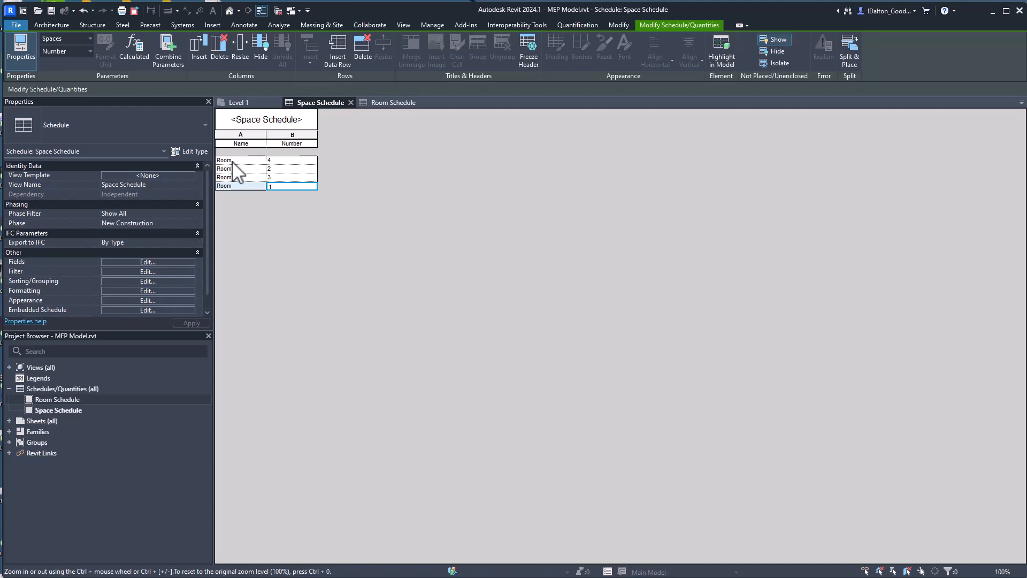
Inspect the Room Bounding type parameter of the Not Room Model link on Level 1, then close its type properties and deselect the link.
left_click(250, 103)
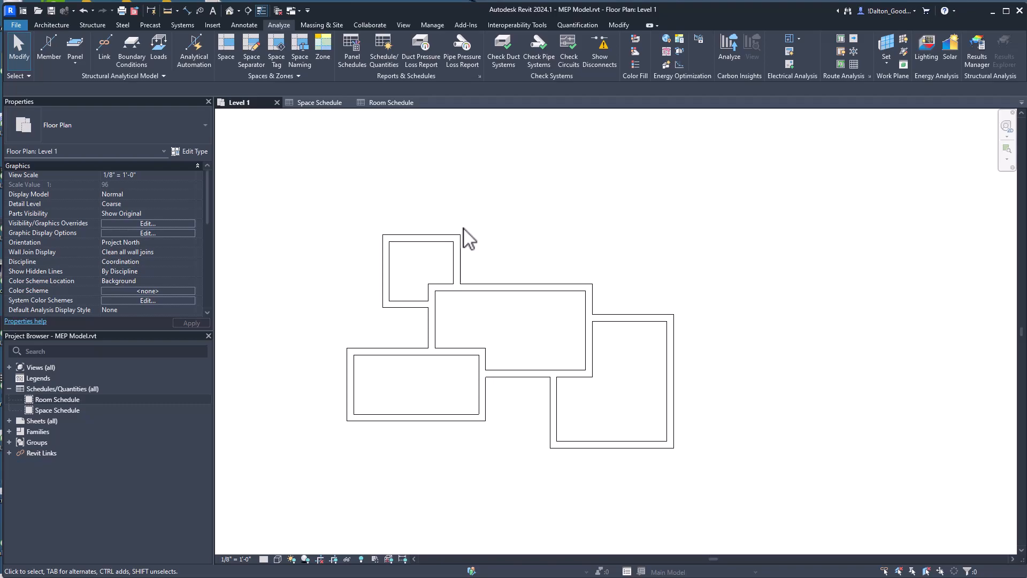
left_click(420, 232)
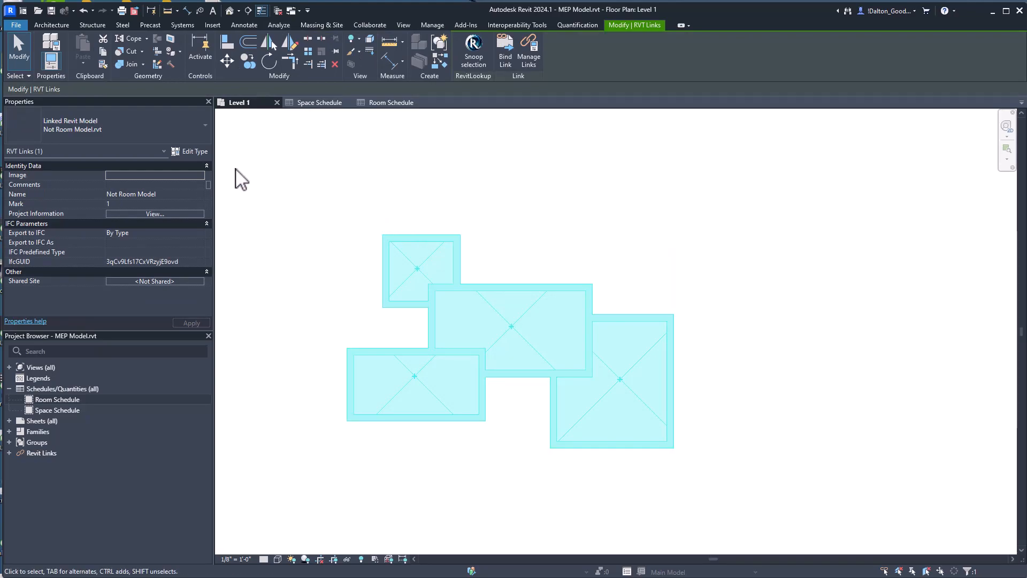
left_click(193, 152)
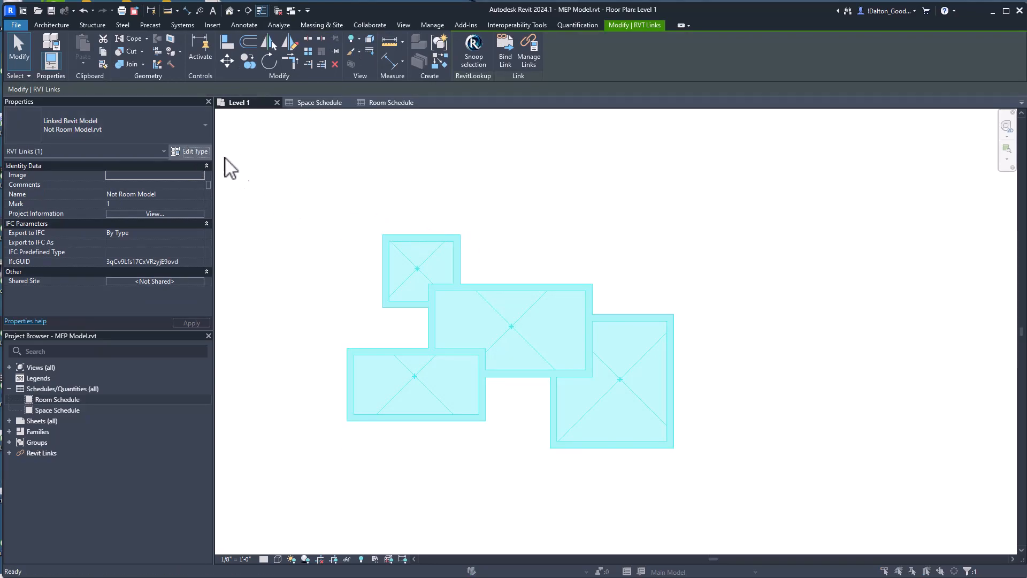
left_click(335, 231)
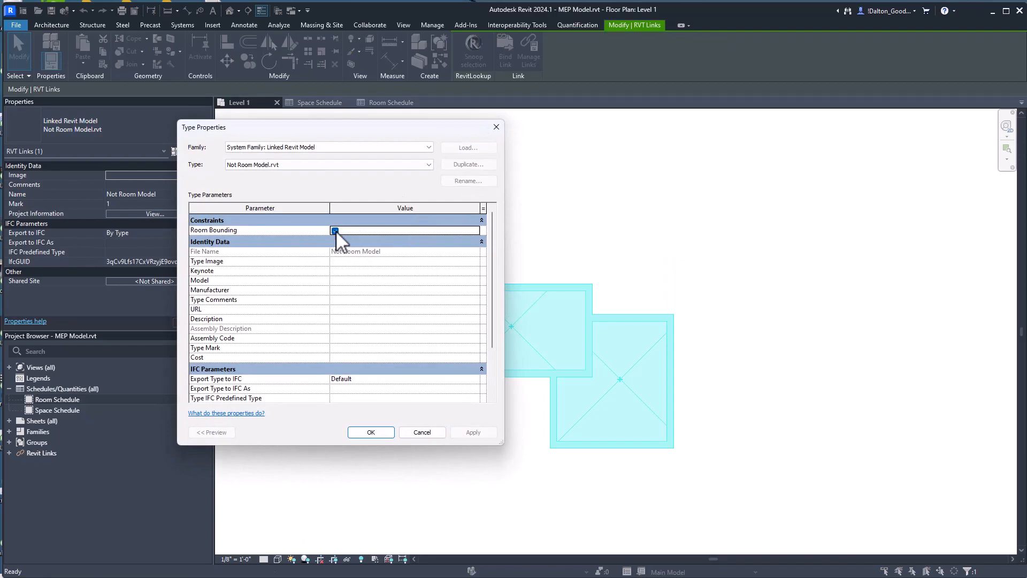
left_click(496, 126)
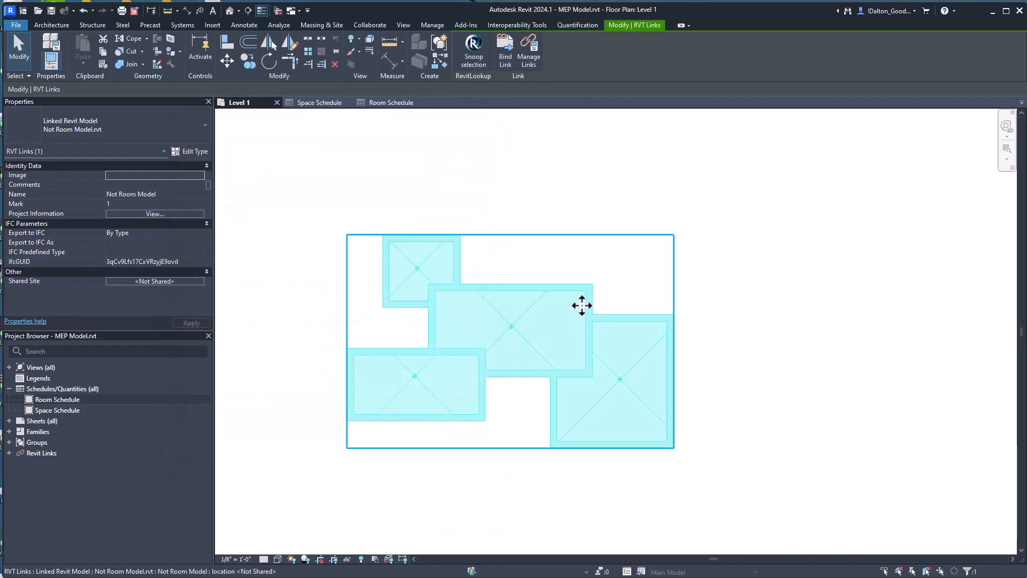
left_click(497, 215)
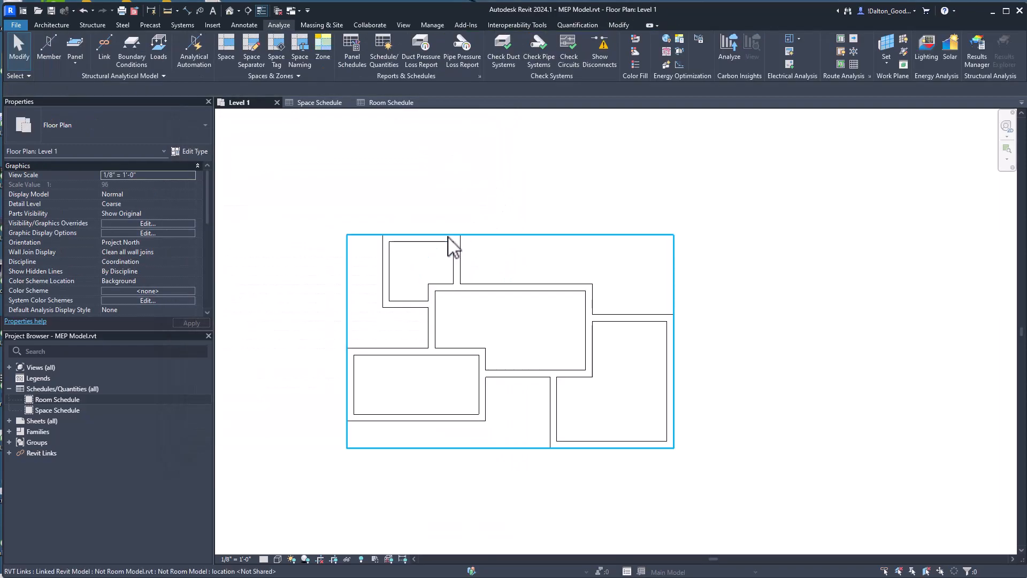